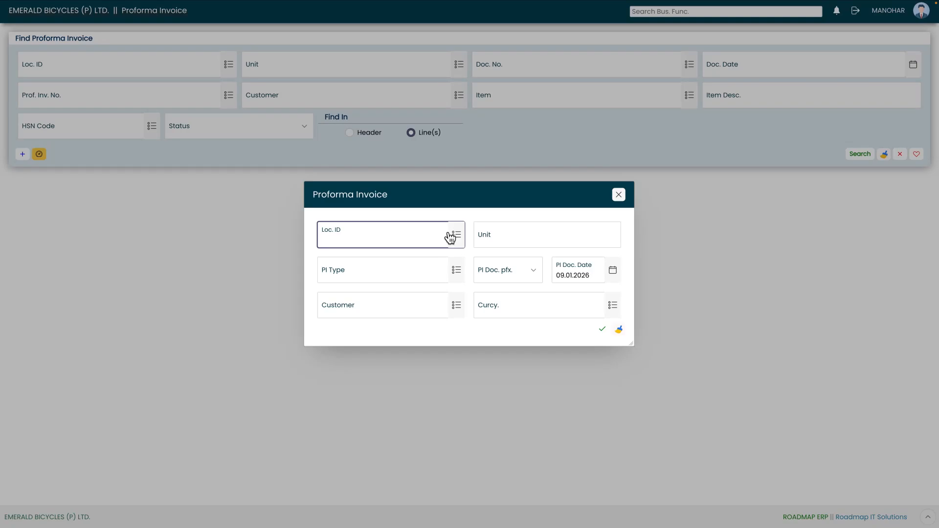
- Set the new proforma invoice's location to L0001 and its PI type to PROFORMA INVOICE (DIRECT)
left_click(455, 236)
left_click(355, 211)
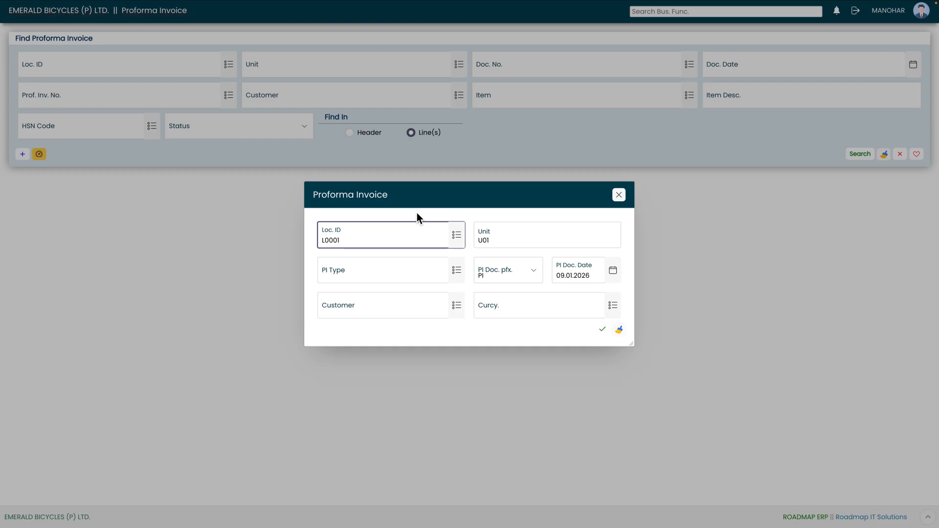
left_click(456, 273)
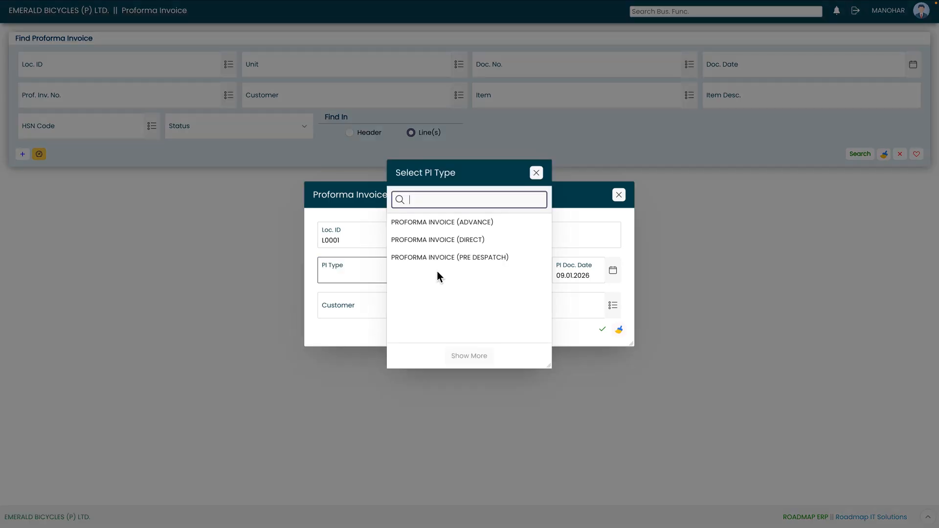
left_click(434, 243)
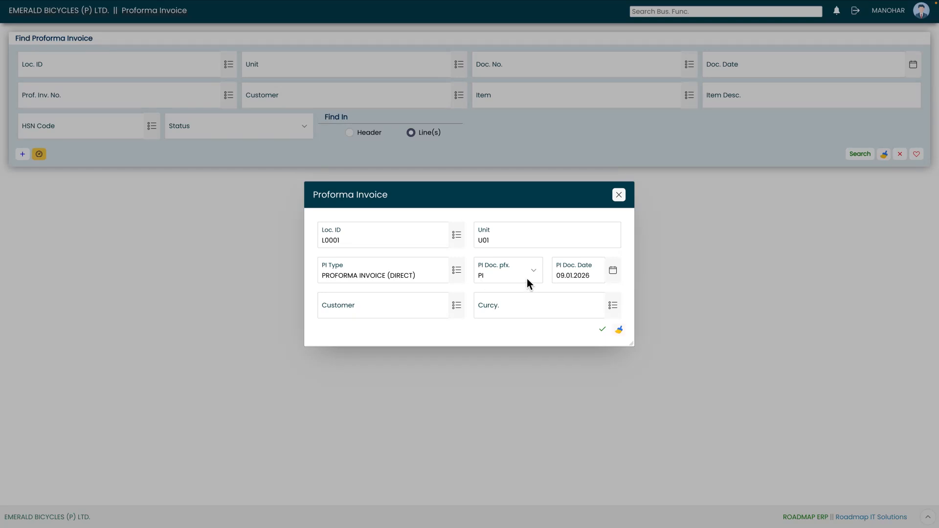
- Choose GREENRIDE CYCLES PVT. LTD as the customer and confirm creation of the proforma invoice
left_click(613, 272)
left_click(612, 273)
left_click(456, 308)
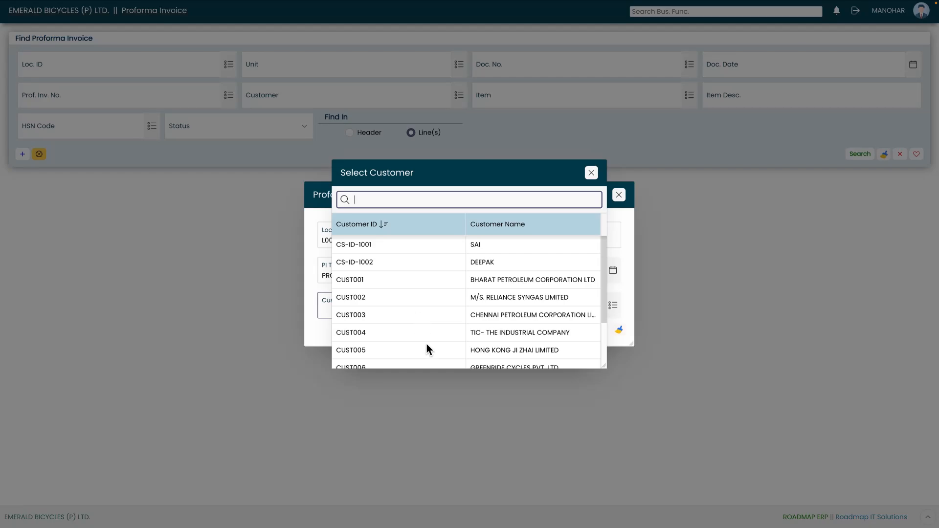
left_click(430, 365)
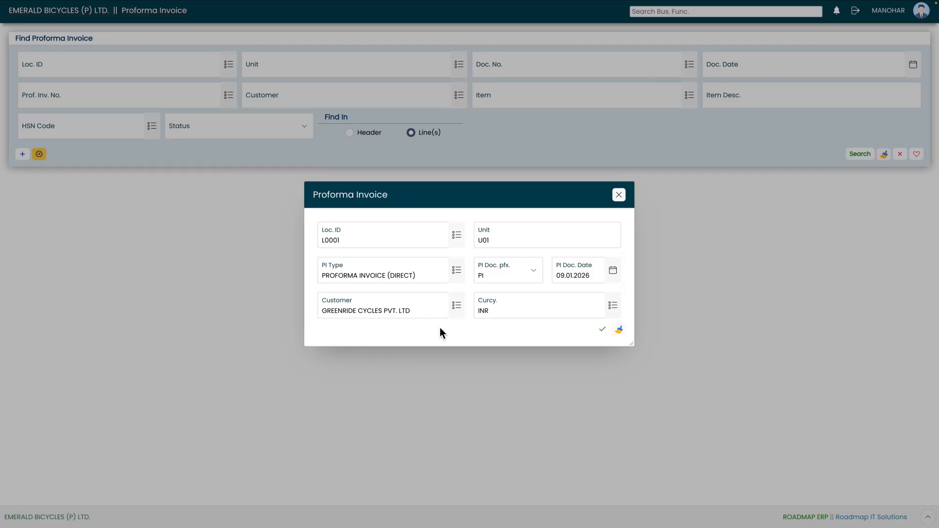
left_click(603, 331)
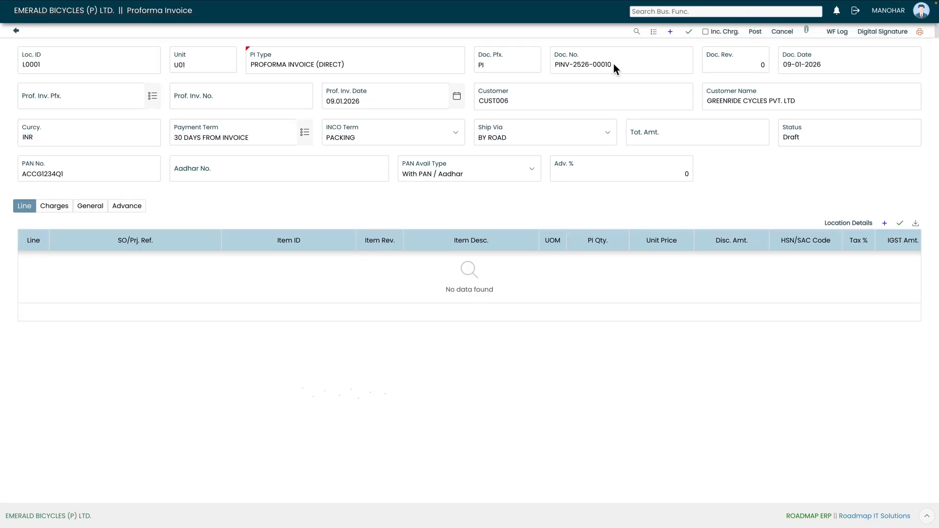
- Set the proforma invoice prefix to PIR and save the invoice header
left_click(157, 98)
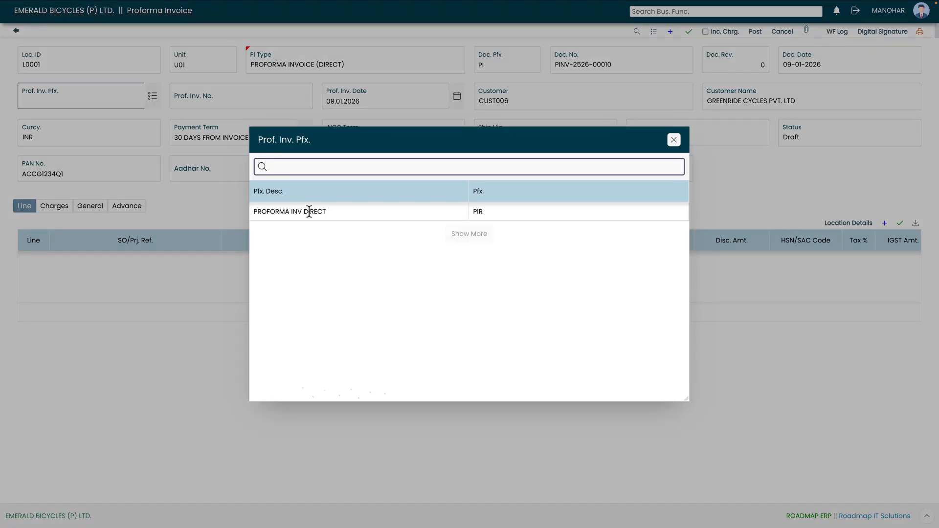
left_click(315, 212)
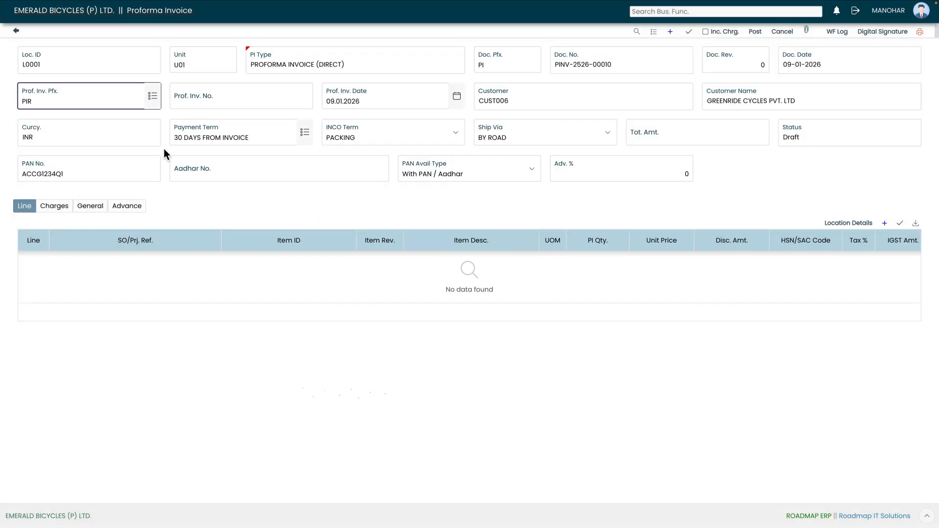
left_click(171, 119)
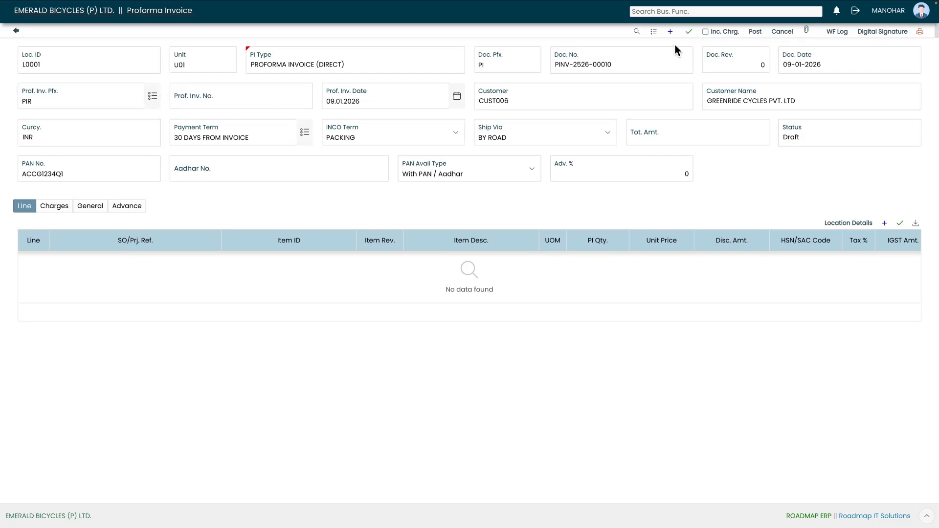
left_click(688, 32)
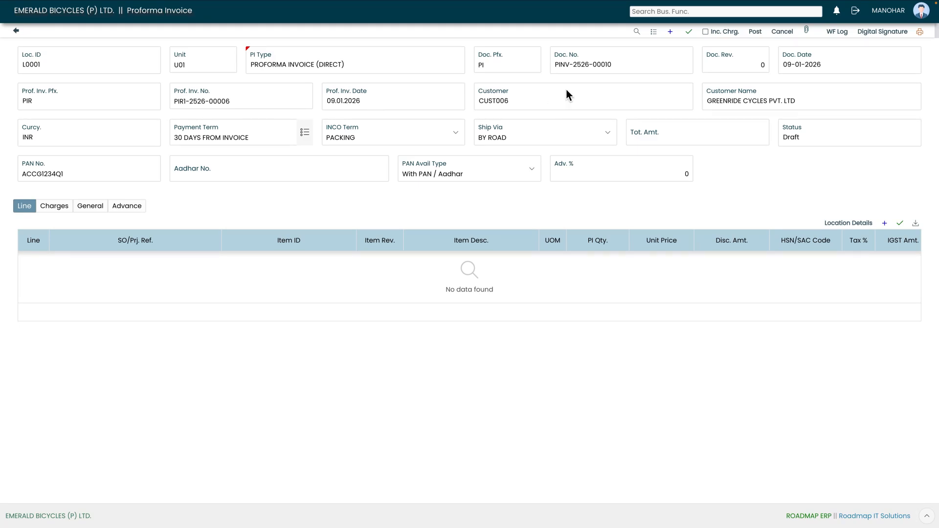
left_click(305, 137)
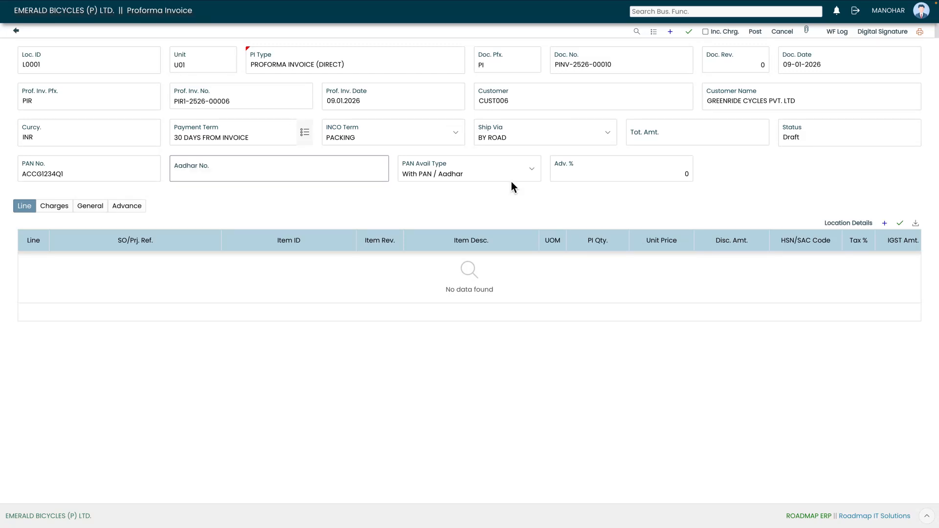
left_click(535, 171)
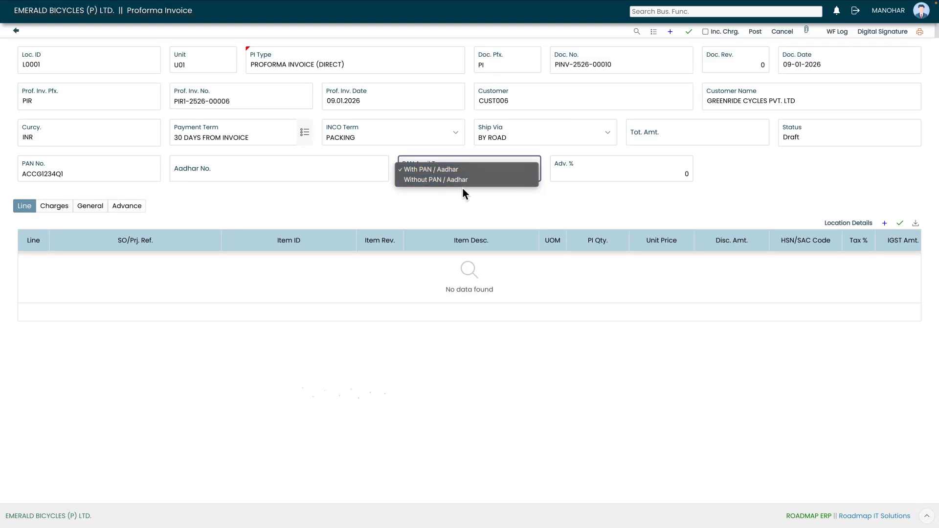
left_click(546, 196)
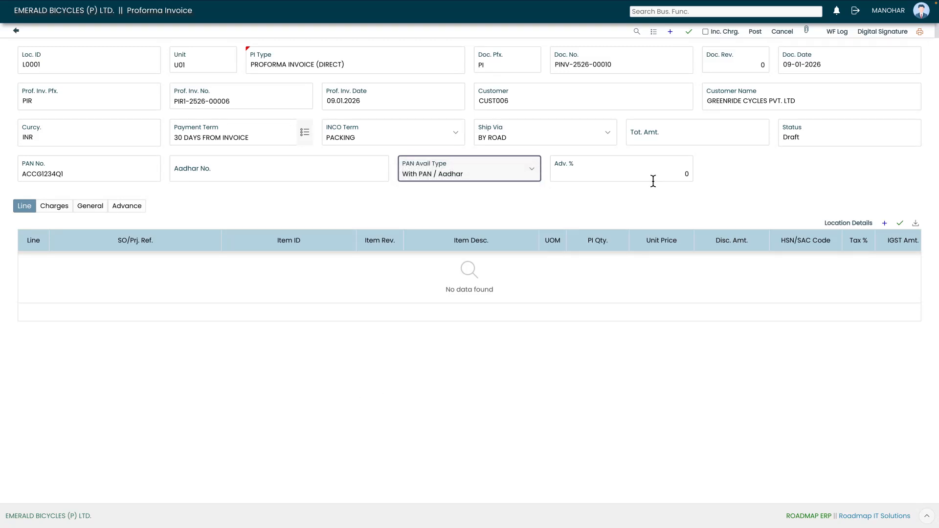
left_click(655, 178)
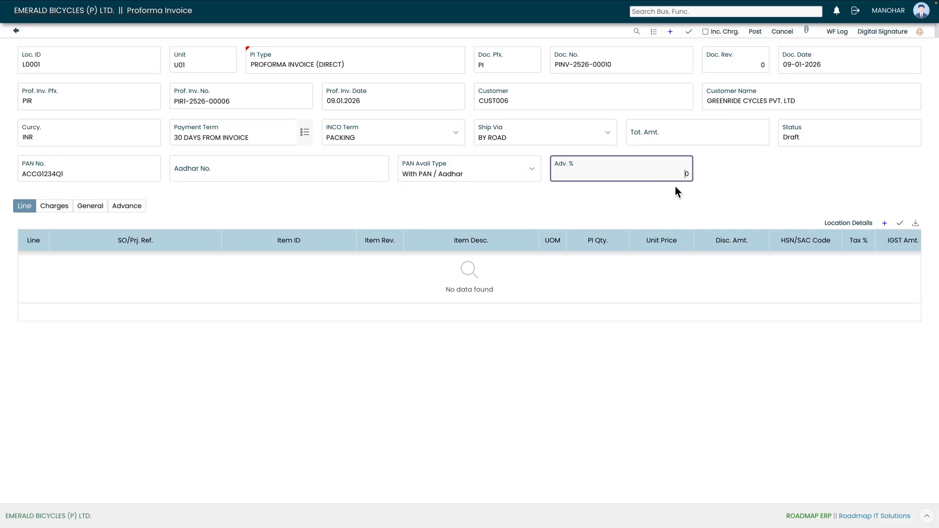
left_click(628, 205)
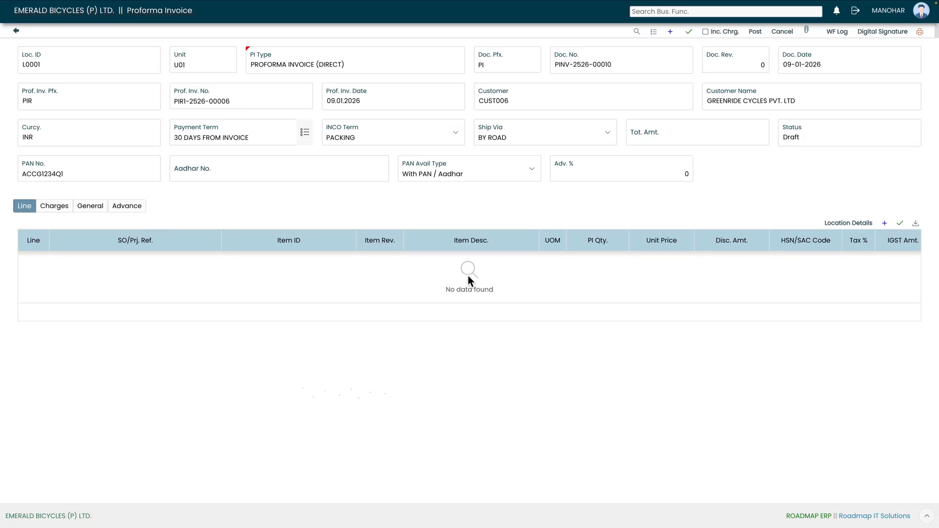
- Add an invoice line for the item BICYCLE (BI-FG-1001), found by searching for "bicy", without a sales order reference
left_click(884, 223)
left_click(143, 260)
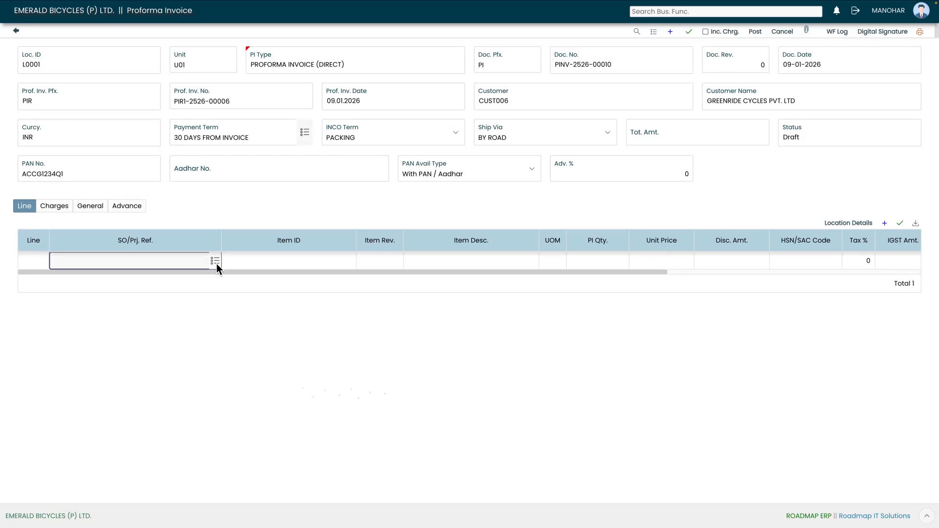
left_click(215, 261)
left_click(673, 141)
left_click(311, 260)
left_click(348, 260)
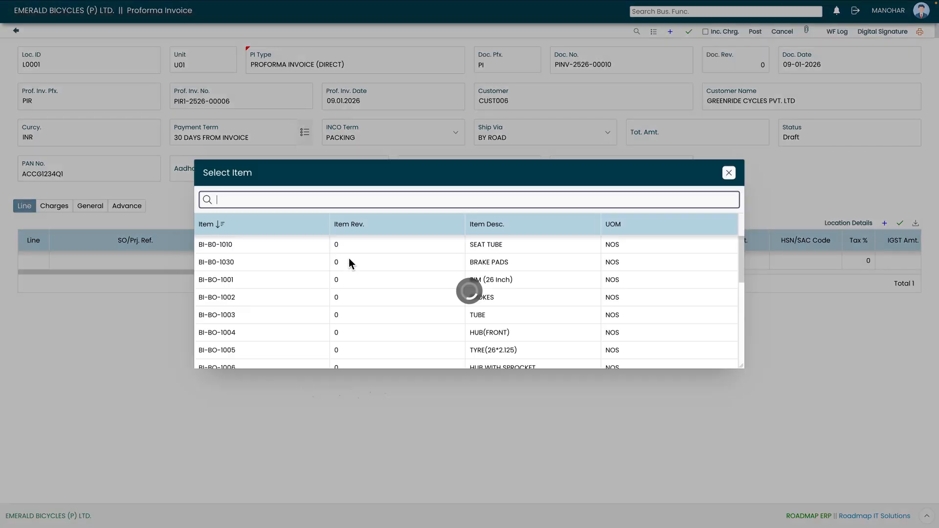
type("bi")
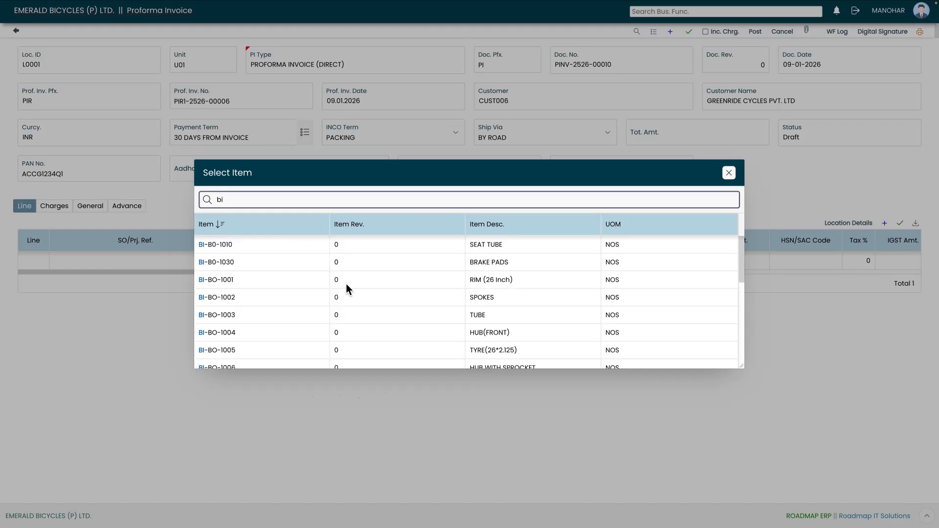
type("cy")
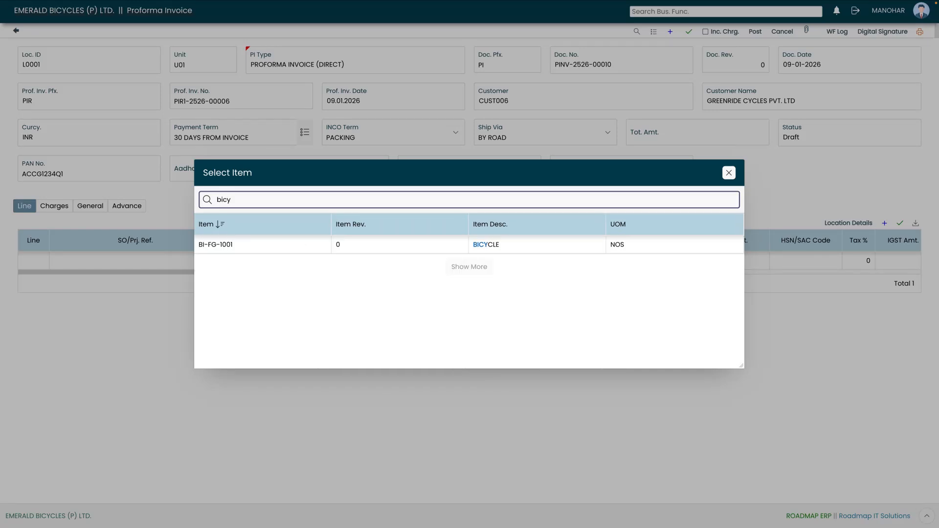
left_click(450, 249)
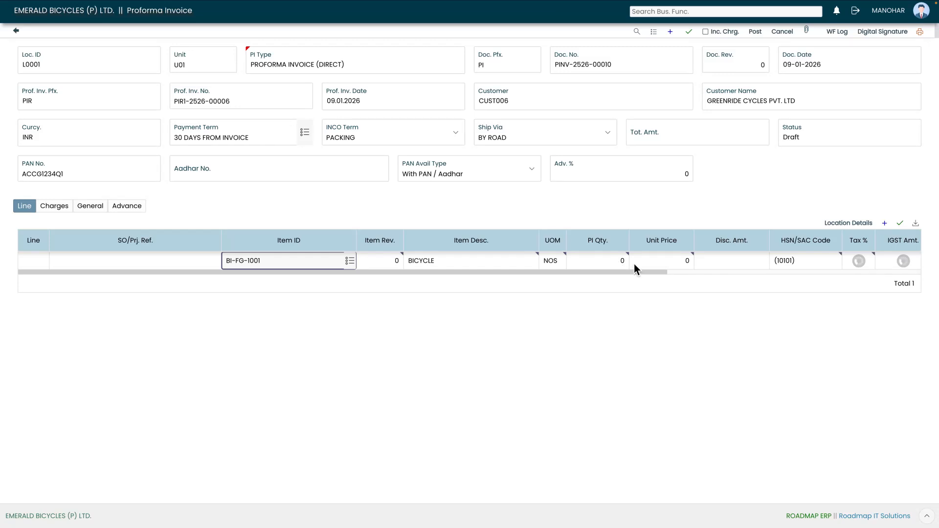
- Set the bicycle line's PI quantity to 100 and unit price to 7200, and save the line
left_click(627, 262)
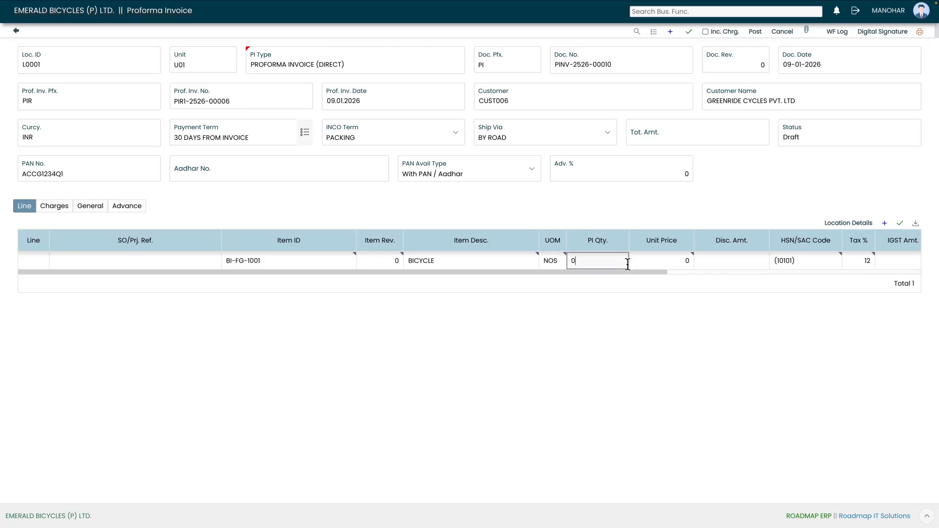
key("BackSpace")
type("100")
left_click(666, 262)
key("BackSpace")
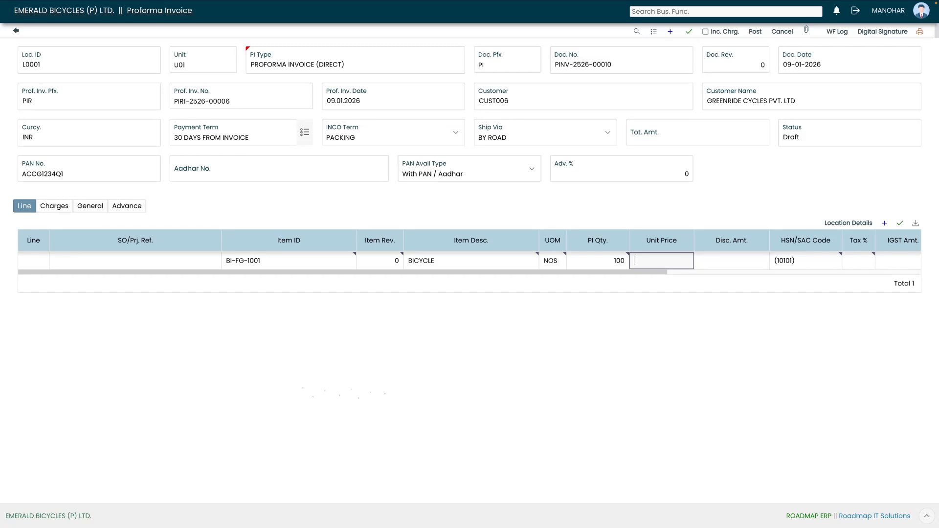
type("7200")
left_click(718, 264)
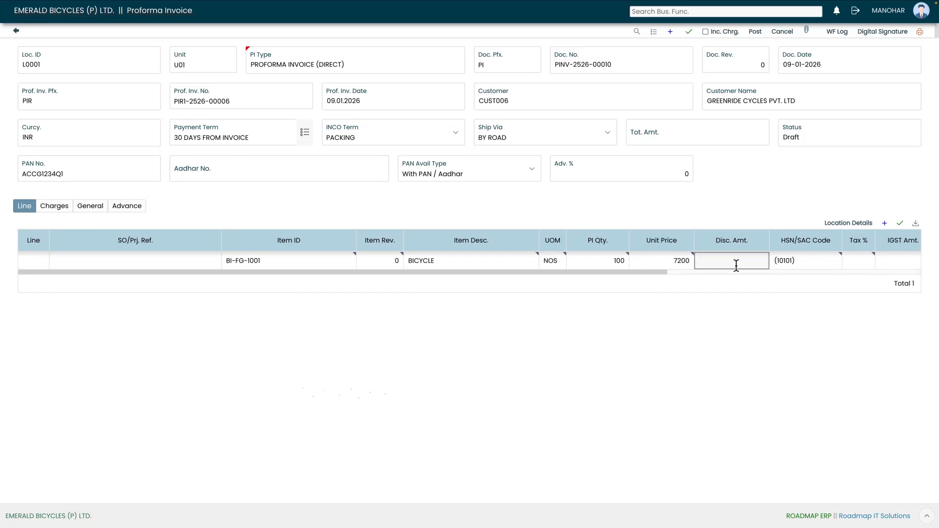
left_click(810, 267)
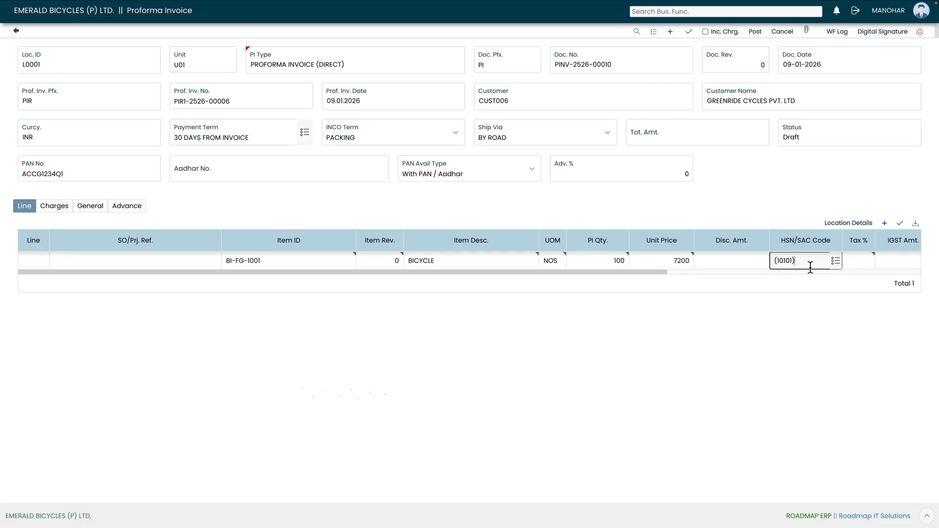
left_click(856, 261)
mouse_move(661, 272)
left_mouse_down()
mouse_move(829, 271)
mouse_move(658, 272)
left_mouse_up()
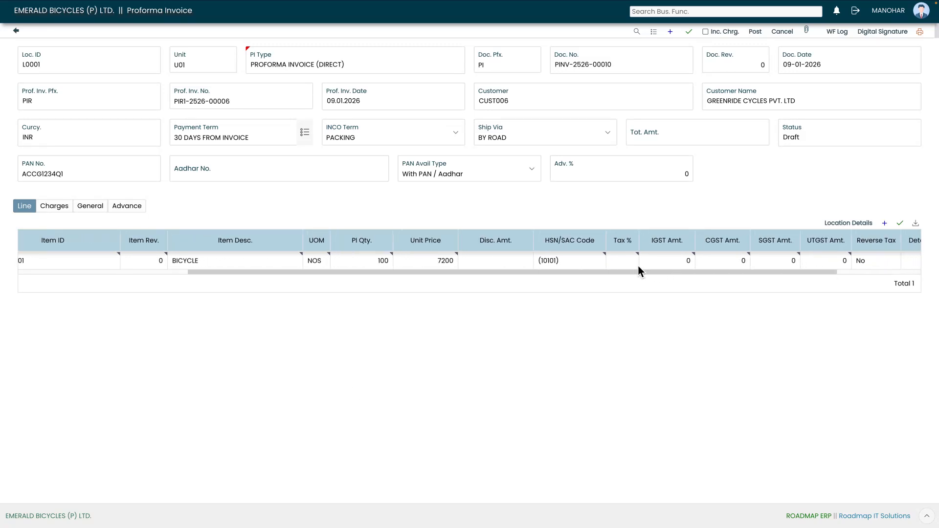
left_click(894, 226)
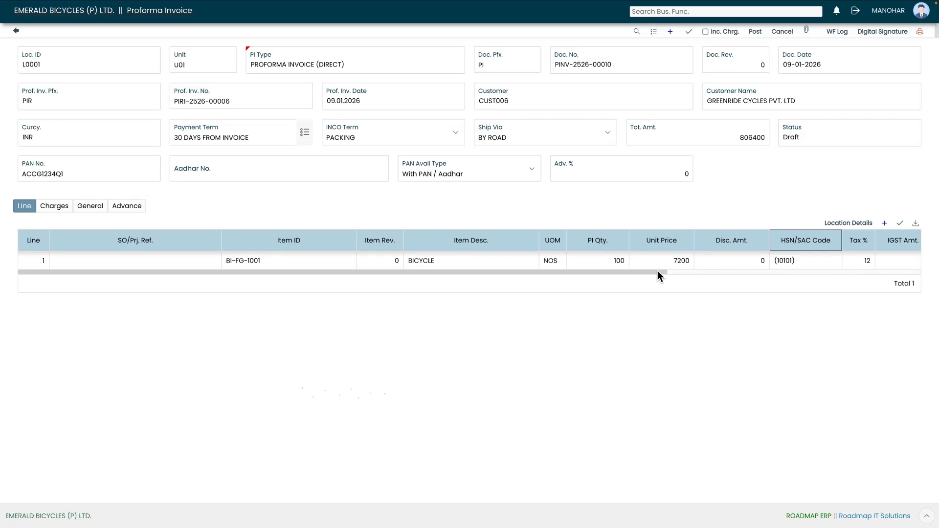
left_click_drag(656, 273, 493, 276)
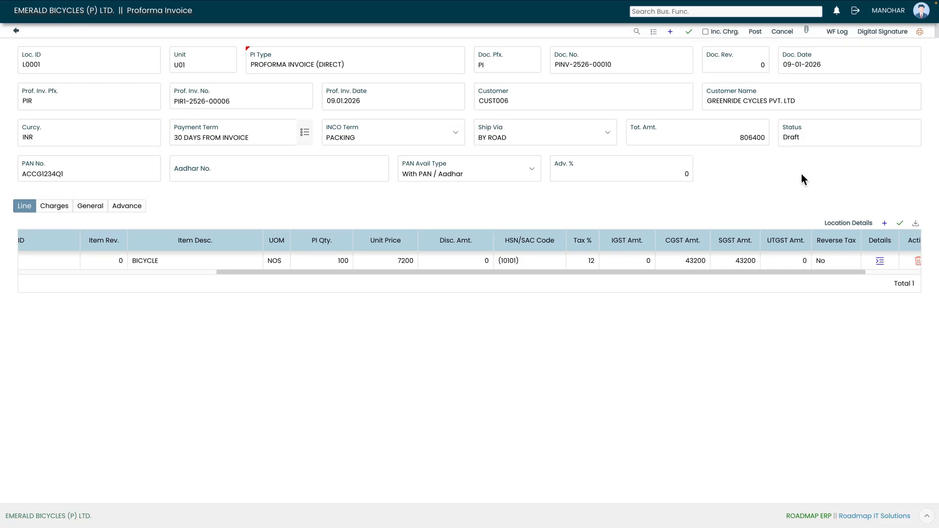
left_click_drag(804, 271, 865, 281)
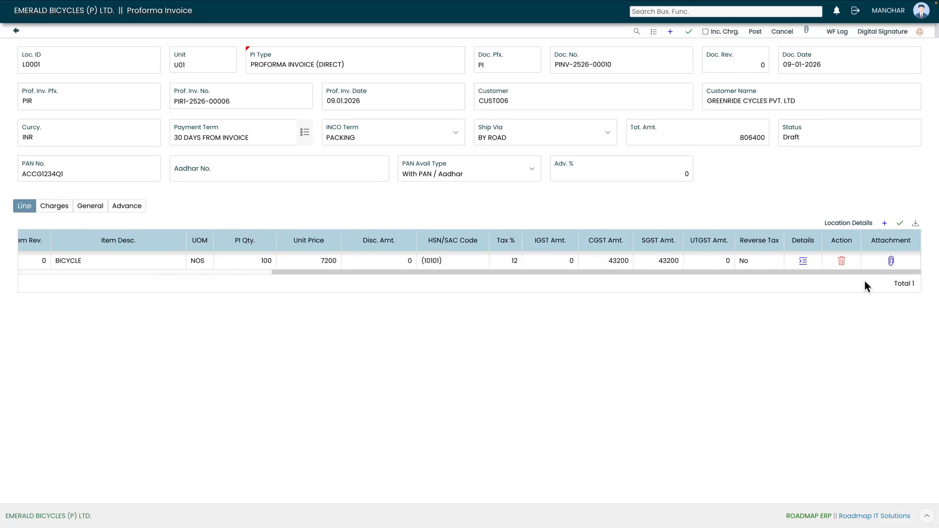
left_click(804, 263)
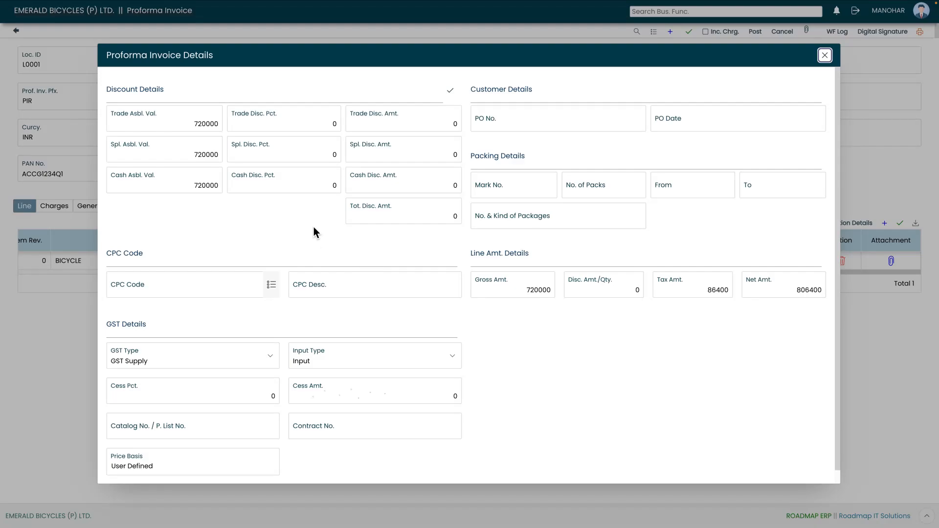
left_click(272, 287)
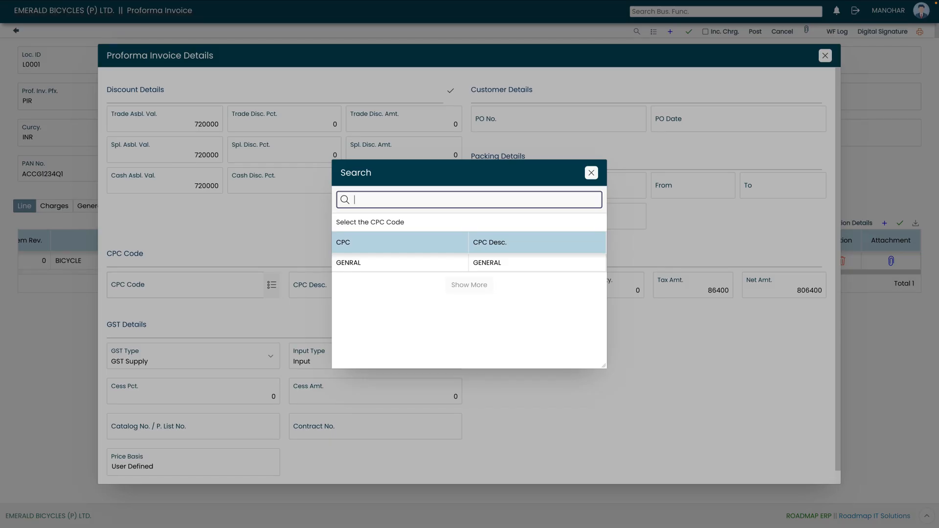
left_click(379, 270)
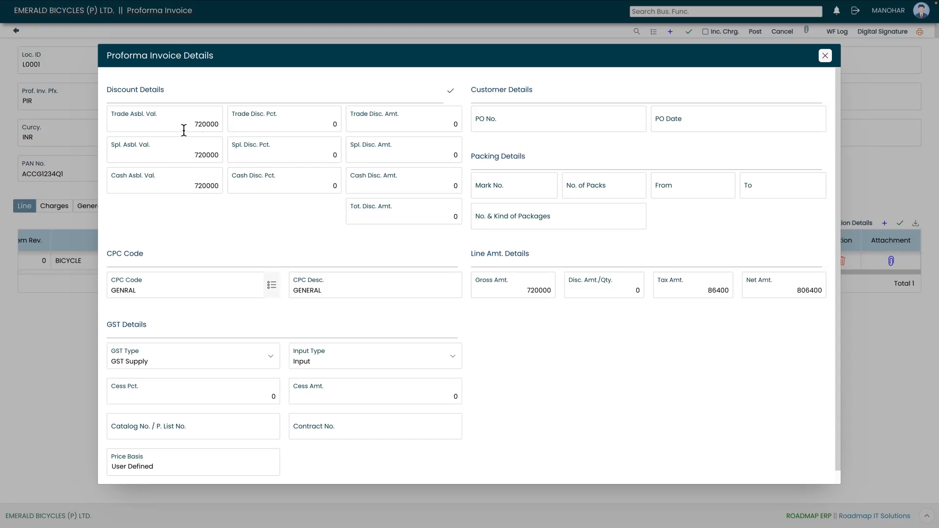
key("Escape")
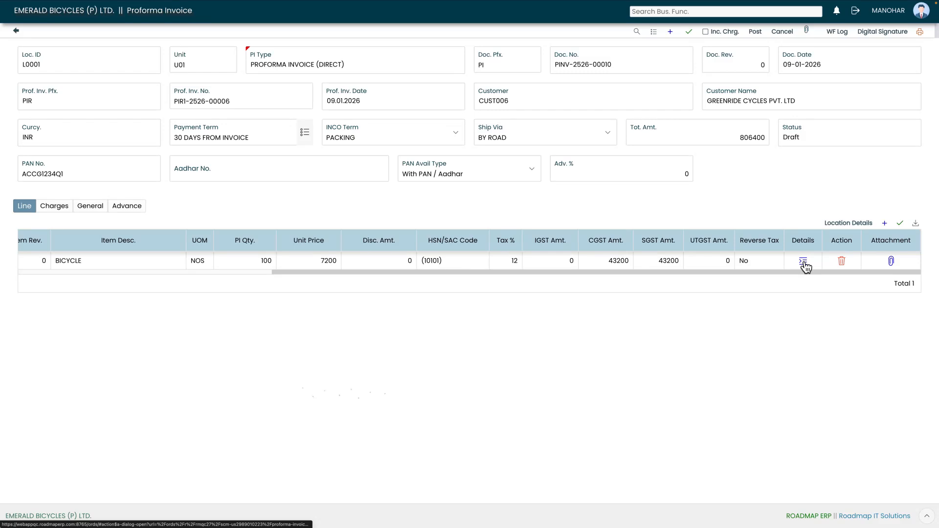
- Open the additional details of the bicycle line and save them
left_click(892, 264)
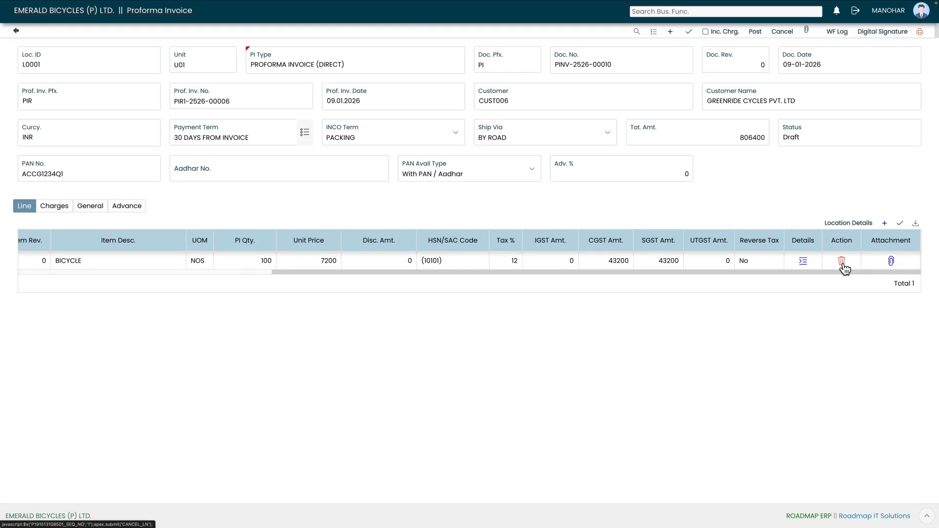
left_click(805, 264)
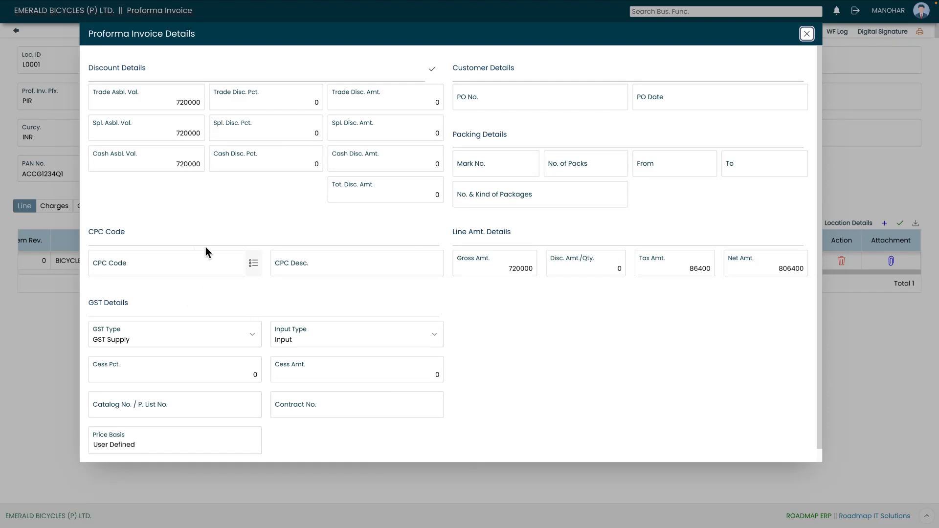
left_click(452, 92)
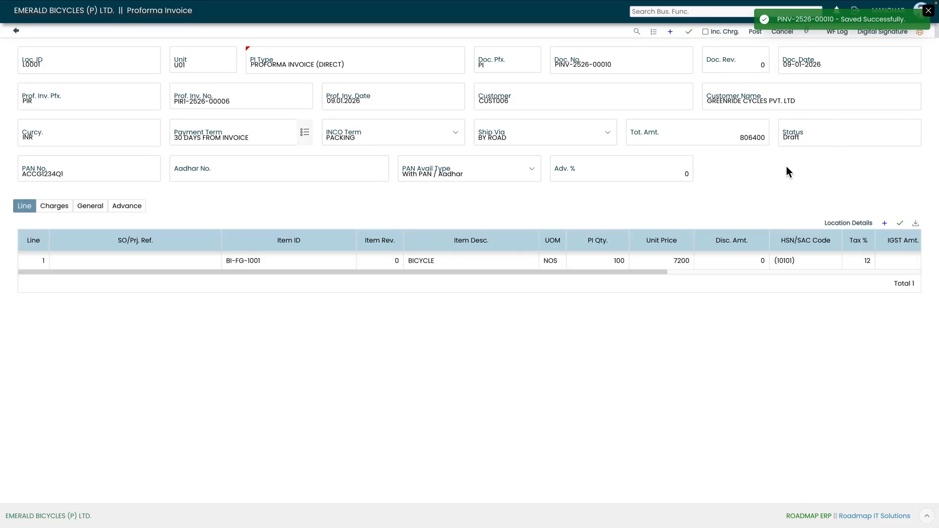
- Post the proforma invoice, forwarding it to the reviewer with MEDIUM priority and the action Forward for Review
left_click(928, 10)
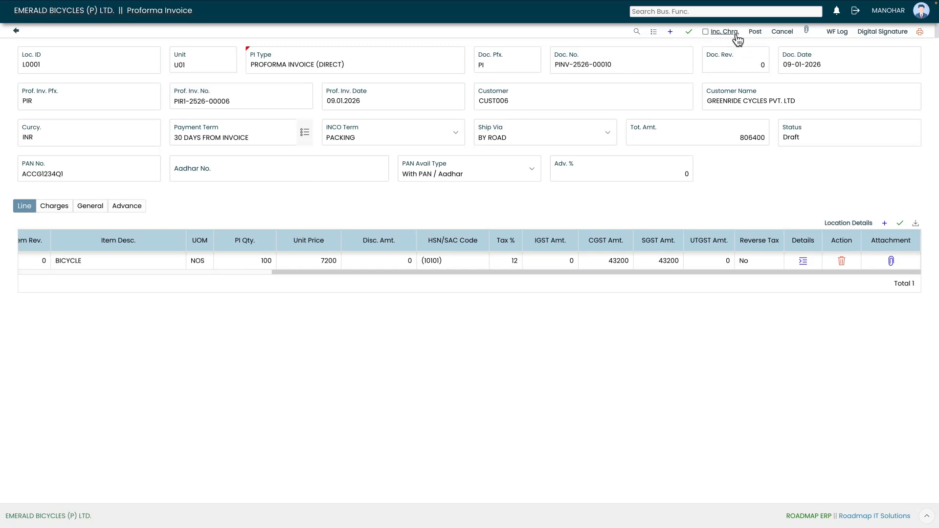
left_click(756, 32)
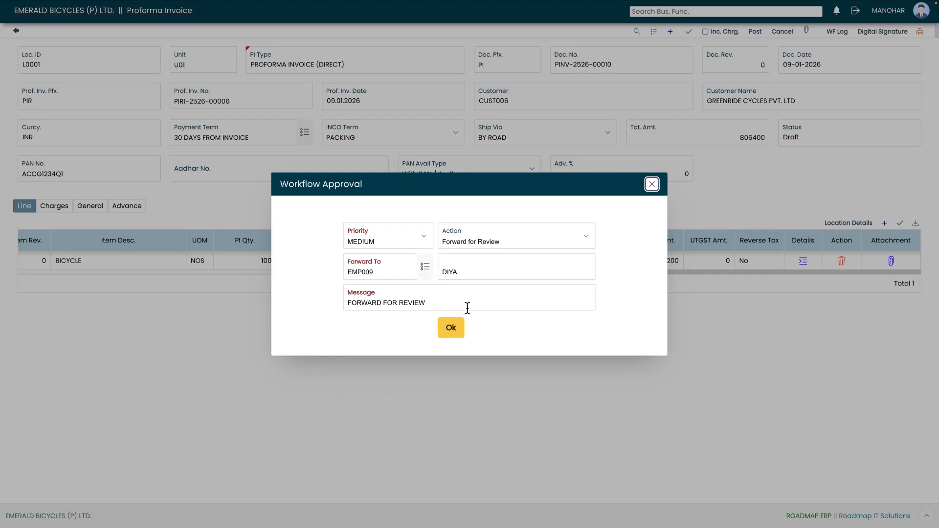
left_click(454, 331)
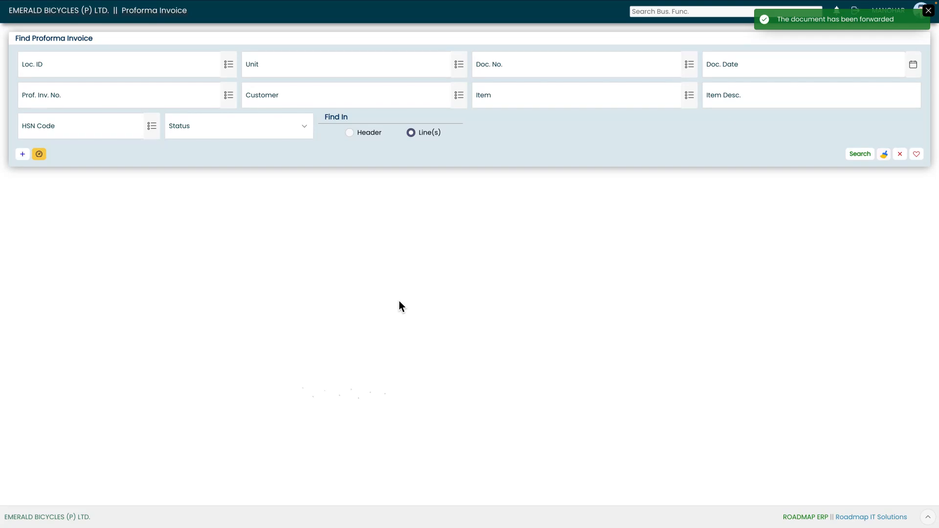
left_click(928, 11)
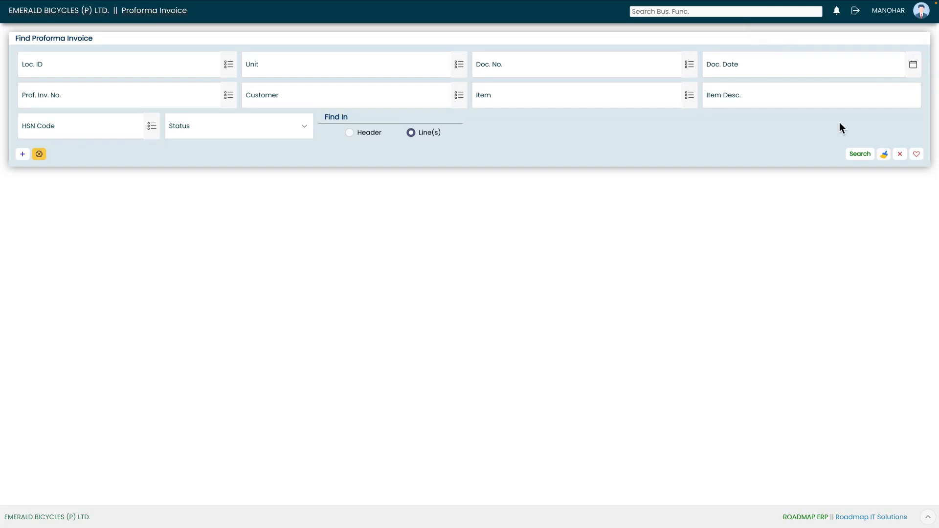
- Search all proforma invoices and check the status of the GREENRIDE CYCLES PVT. LTD invoice dated 09-01-2026
left_click(862, 155)
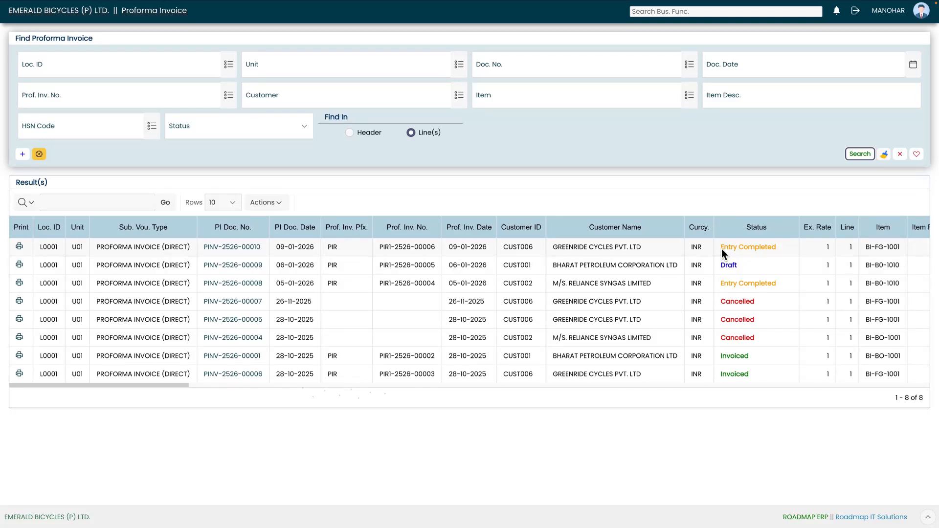
left_click_drag(722, 253, 784, 253)
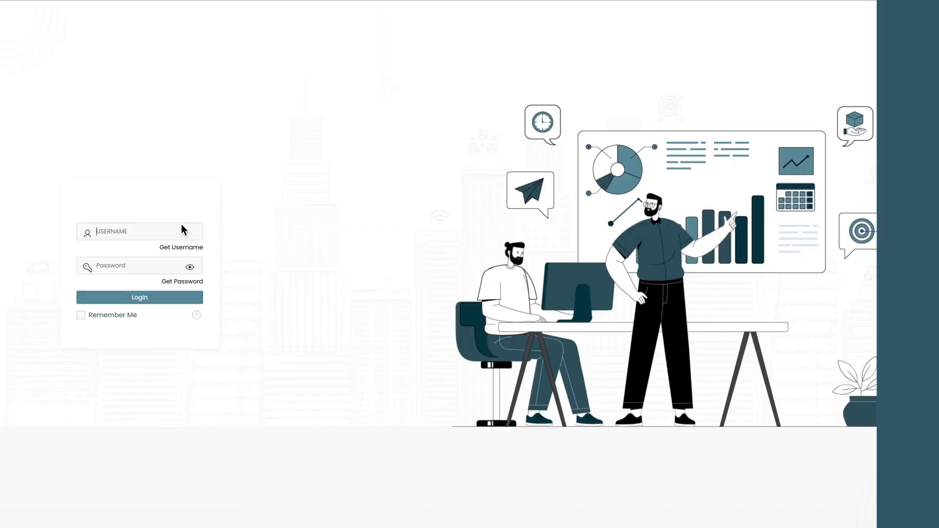
- Log in to the reviewing sales supervisor's account with its username and password
type("EBPLSALSUPR")
left_click(149, 267)
type("•••••••••")
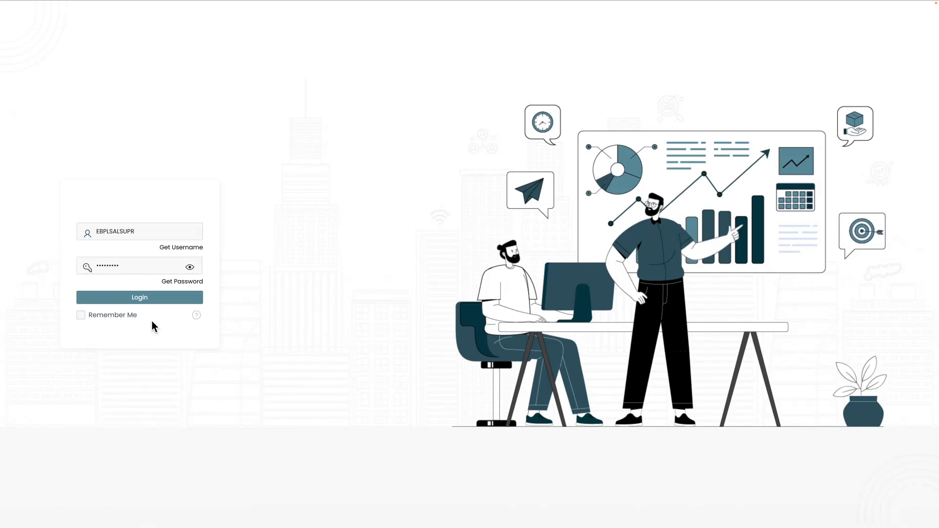
left_click(147, 302)
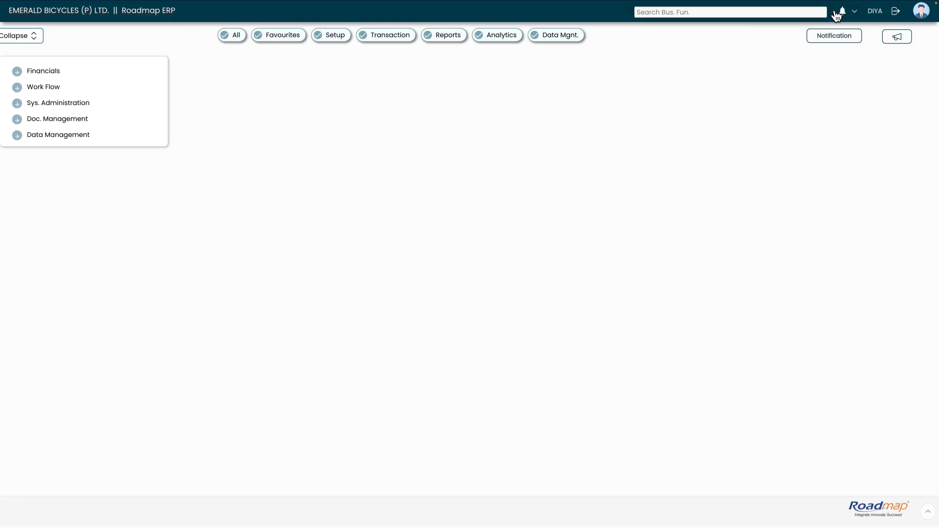
- Open the GREENRIDE CYCLES PVT. LTD proforma invoice from the pending approvals and submit it with the action Review & Forward for Approve
left_click(842, 13)
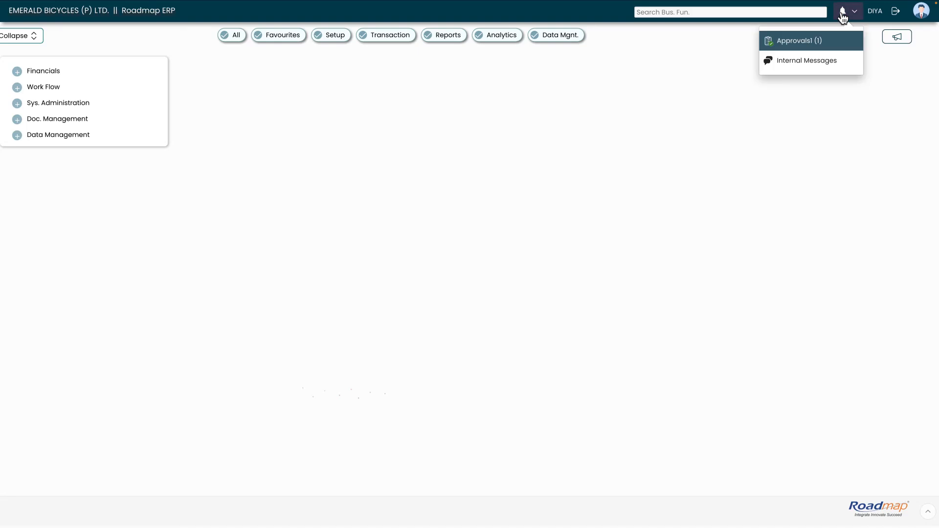
left_click(806, 41)
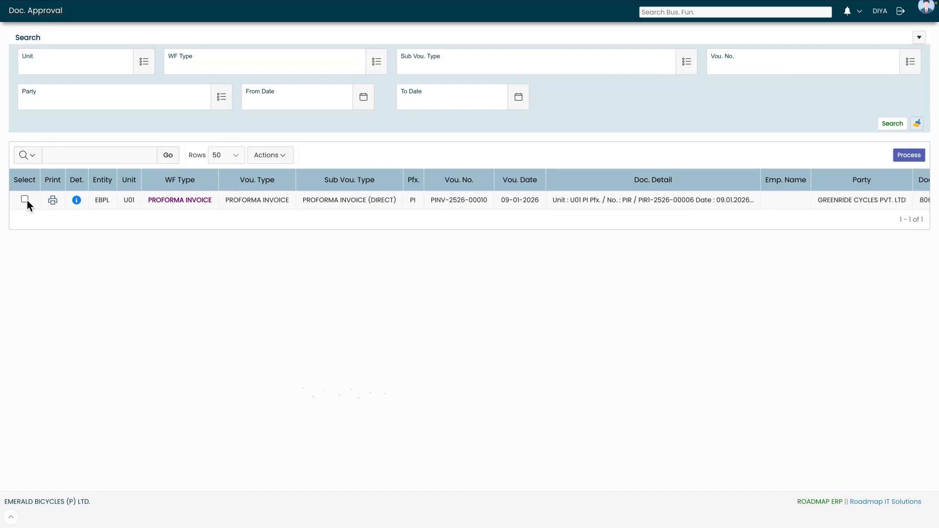
left_click(76, 201)
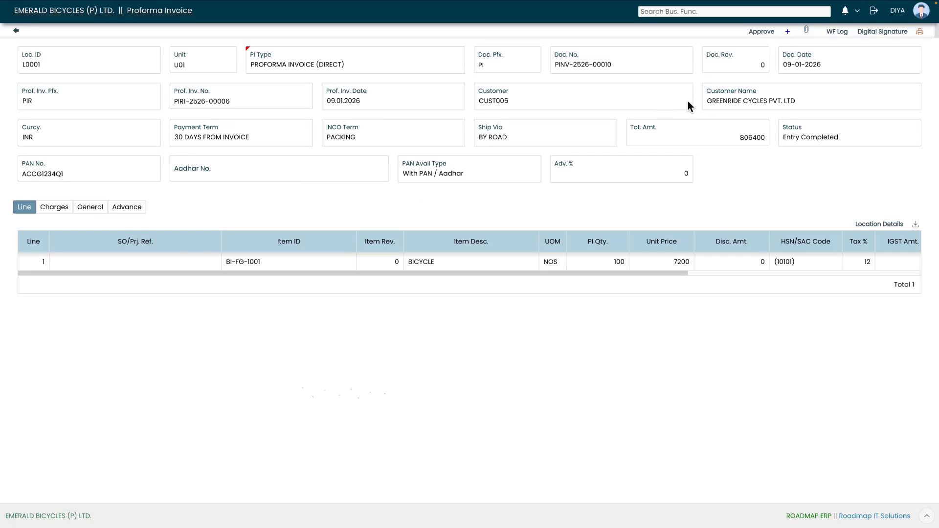
left_click(759, 33)
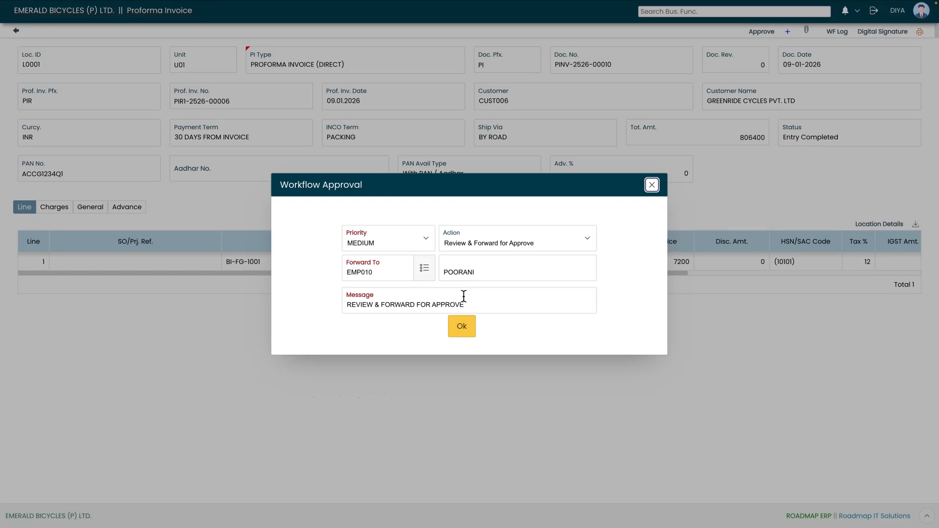
left_click(467, 327)
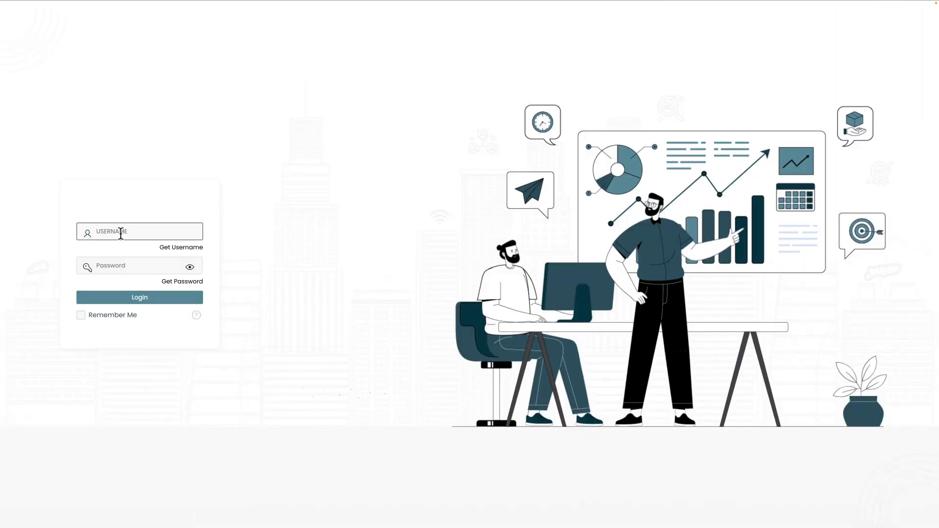
- Log in to the approving sales manager's account with its username and password
type("EBPLSALMGR")
key("Tab")
type("••••••••")
left_click(143, 299)
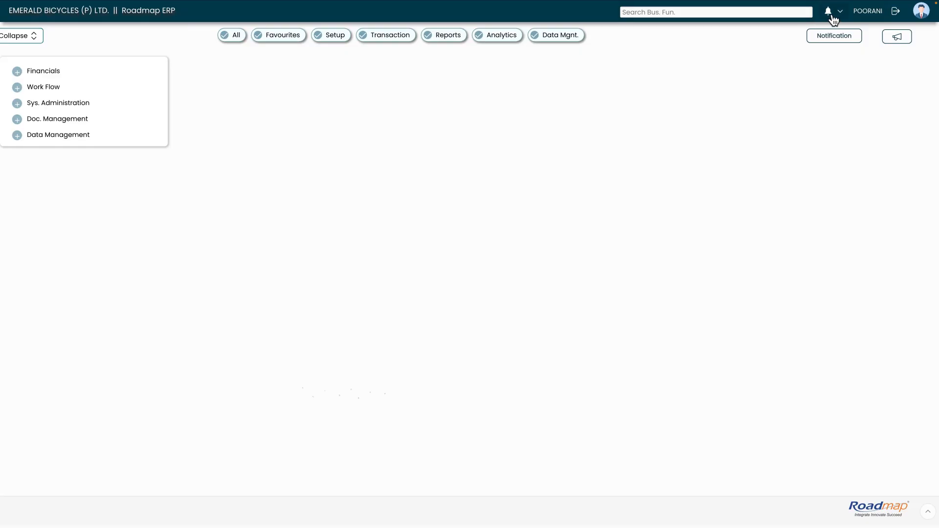
- Open the GREENRIDE CYCLES PVT. LTD proforma invoice from the pending approvals and approve it with MEDIUM priority and the message APPROVE
left_click(832, 18)
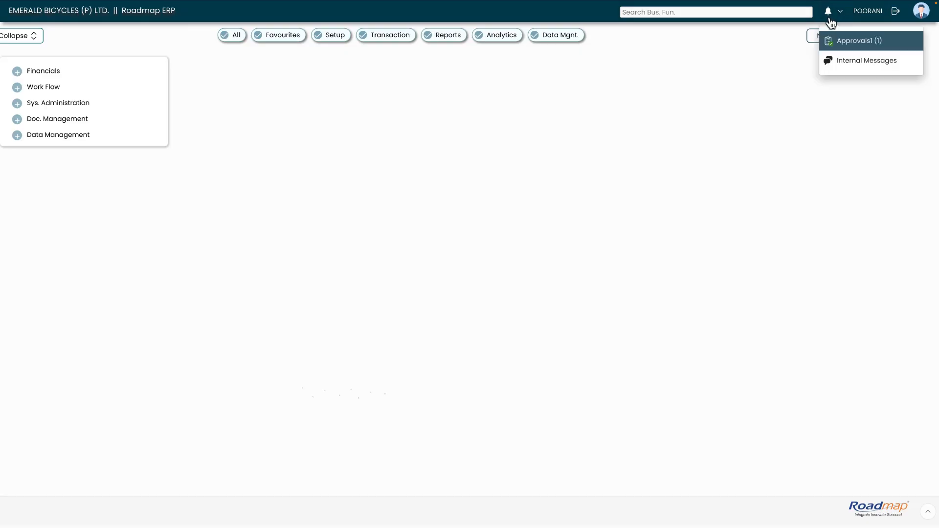
left_click(857, 40)
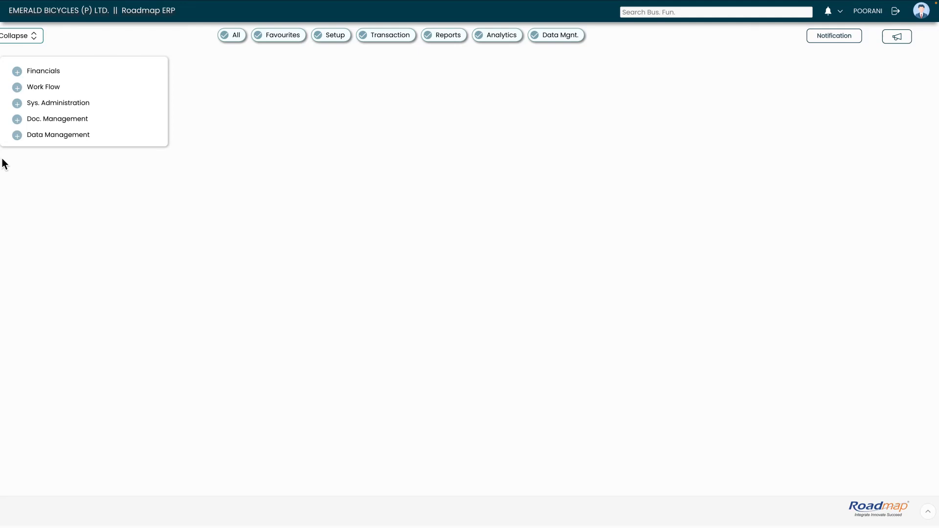
left_click(76, 200)
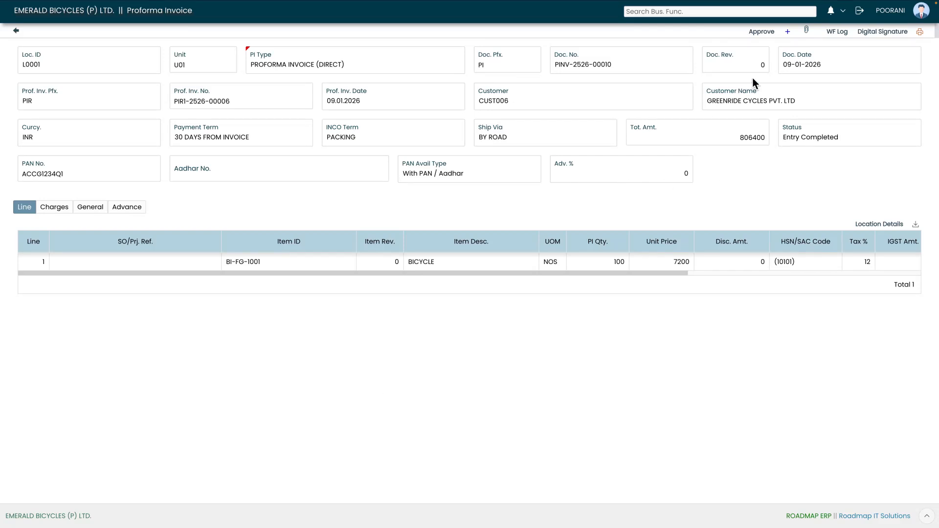
left_click(763, 34)
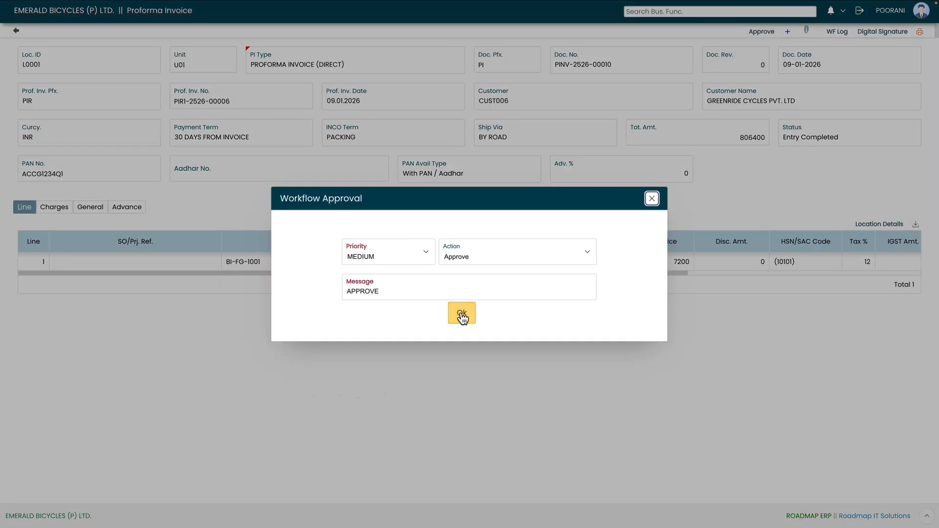
left_click(462, 313)
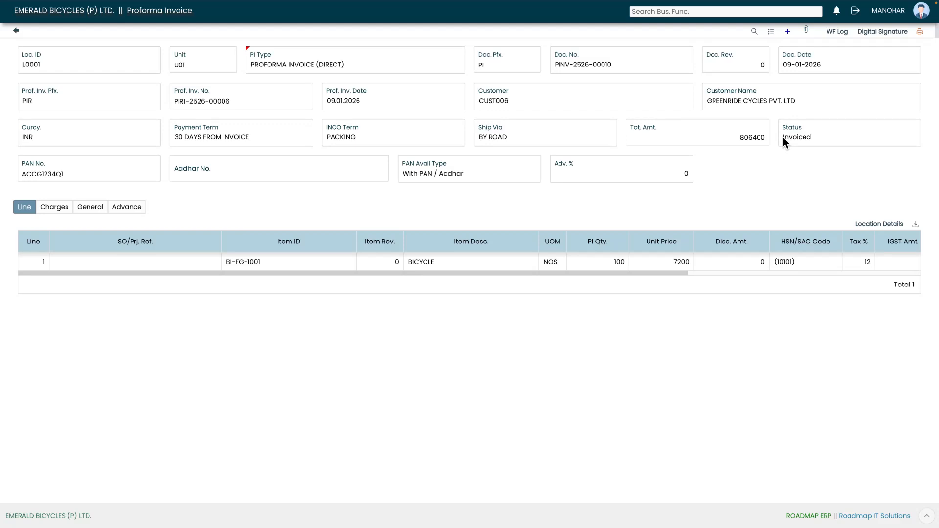
- Generate the printable document of the approved GREENRIDE CYCLES PVT. LTD proforma invoice
left_click(788, 166)
left_click(918, 33)
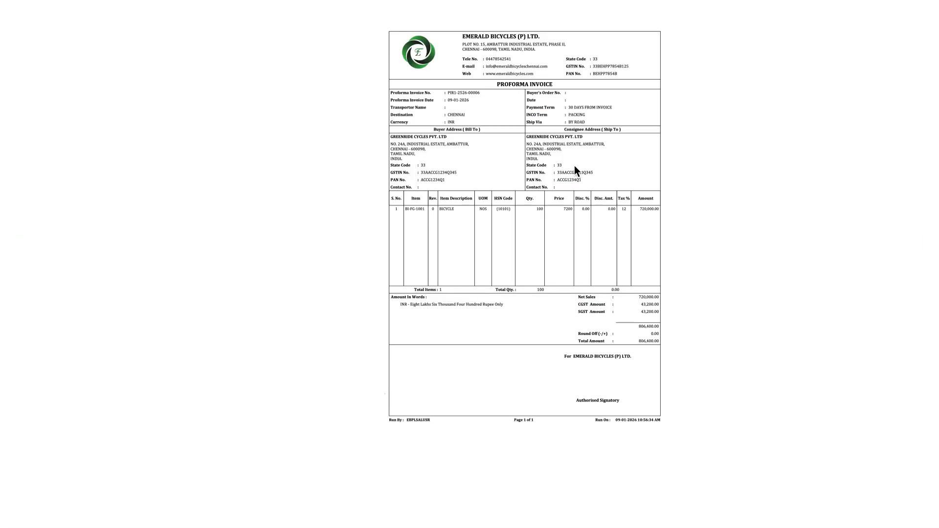